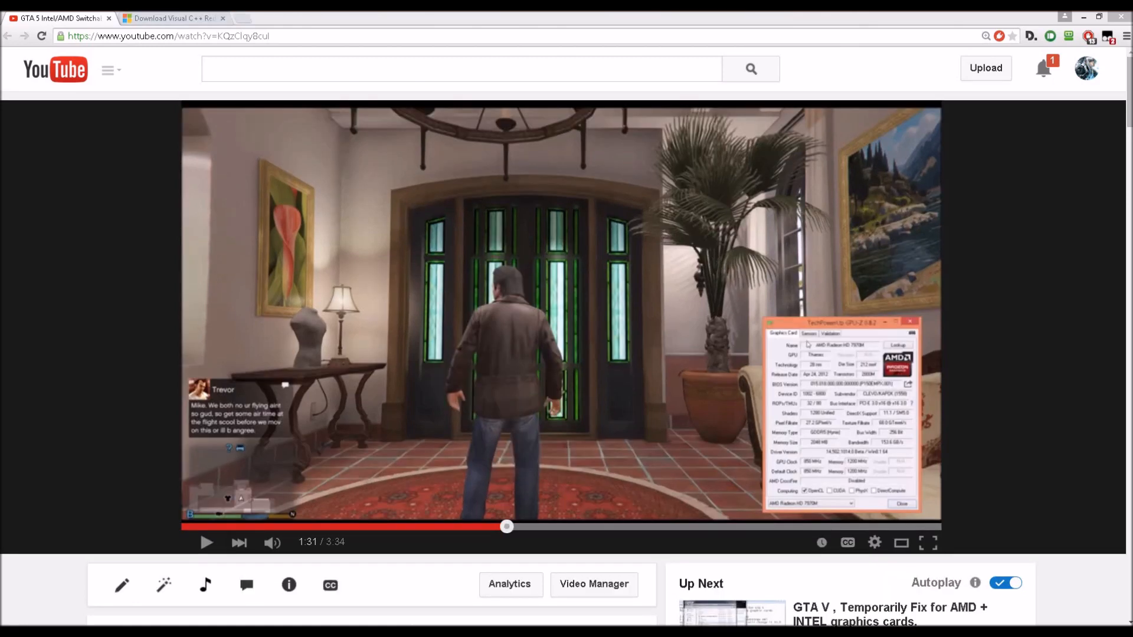
- Switch to the Paint screenshot of the devenv.exe MSVCR120.dll missing error
key(alt+Tab)
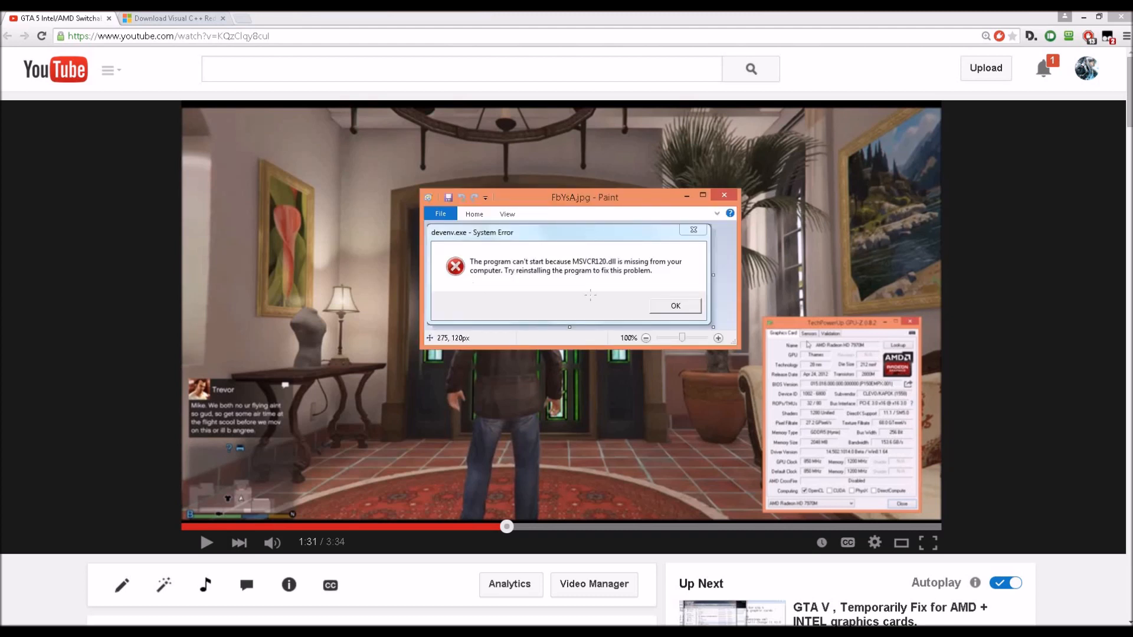
- View the Visual C++ Redistributable for Visual Studio 2013 download tab, then close it
click(169, 17)
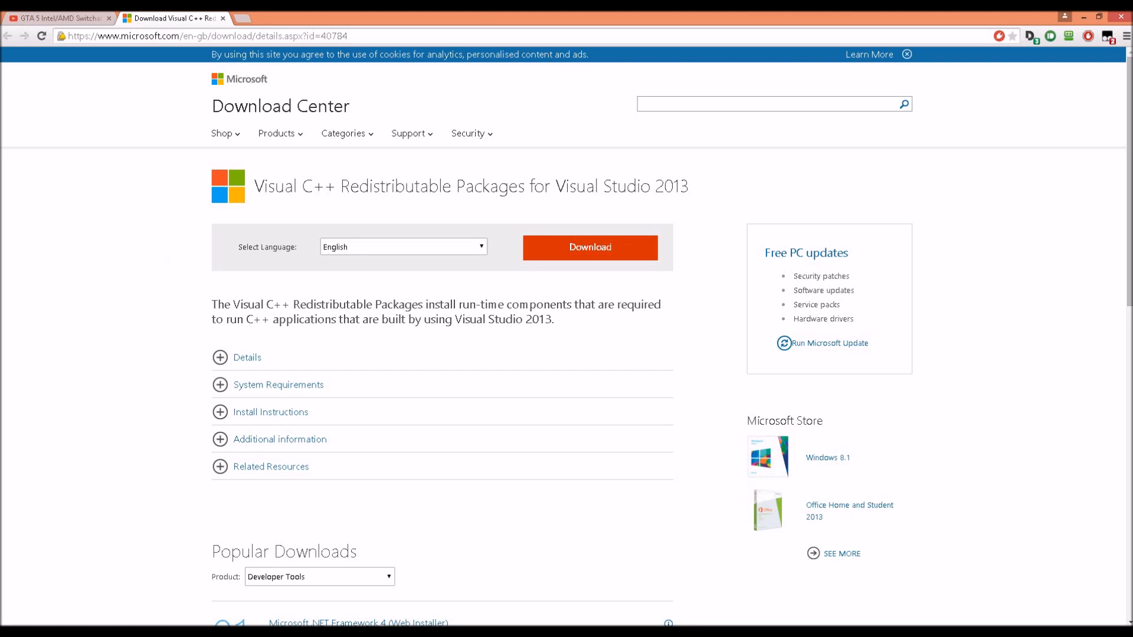
key(ctrl+w)
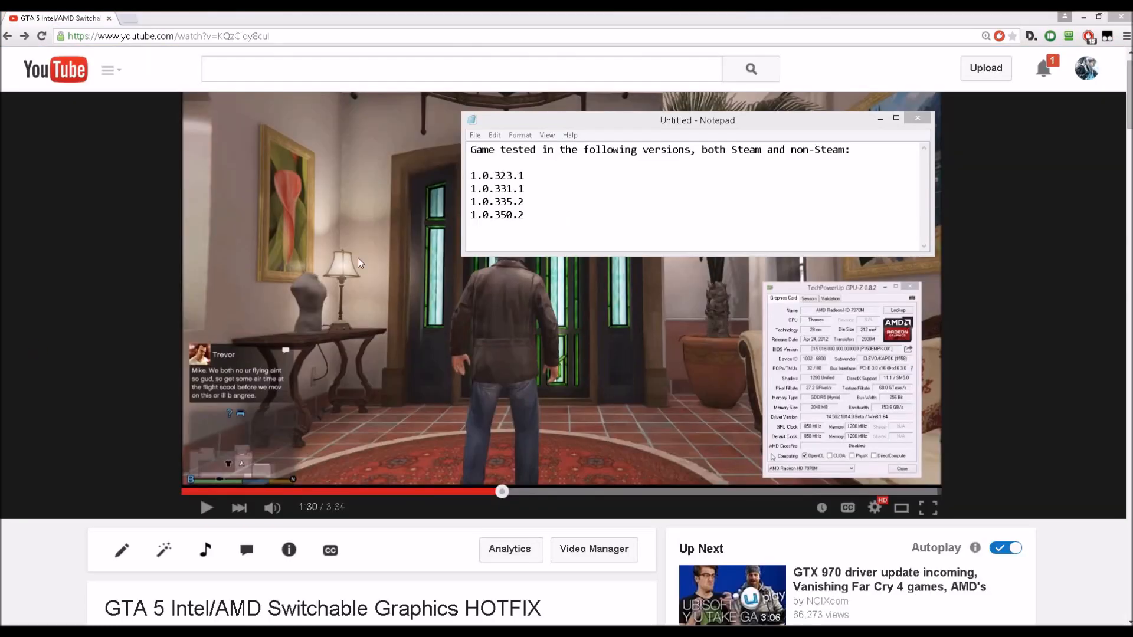
- Highlight the tested game versions, debug error notes and overlay warning, then switch to the hotfix folder
drag(526, 216, 470, 175)
click(514, 202)
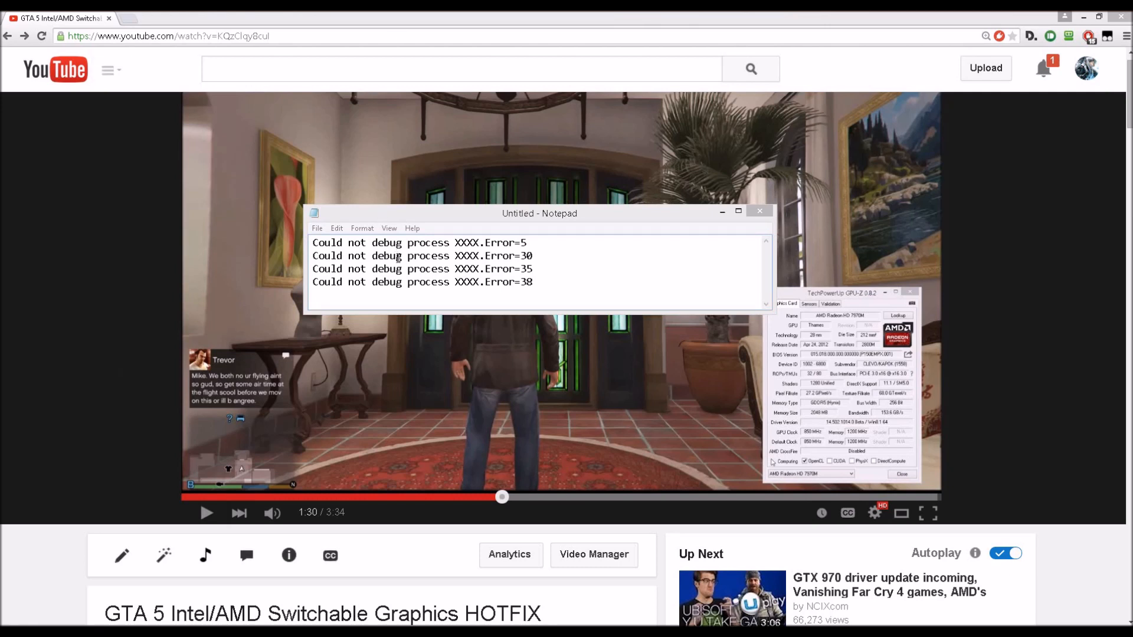
click(400, 258)
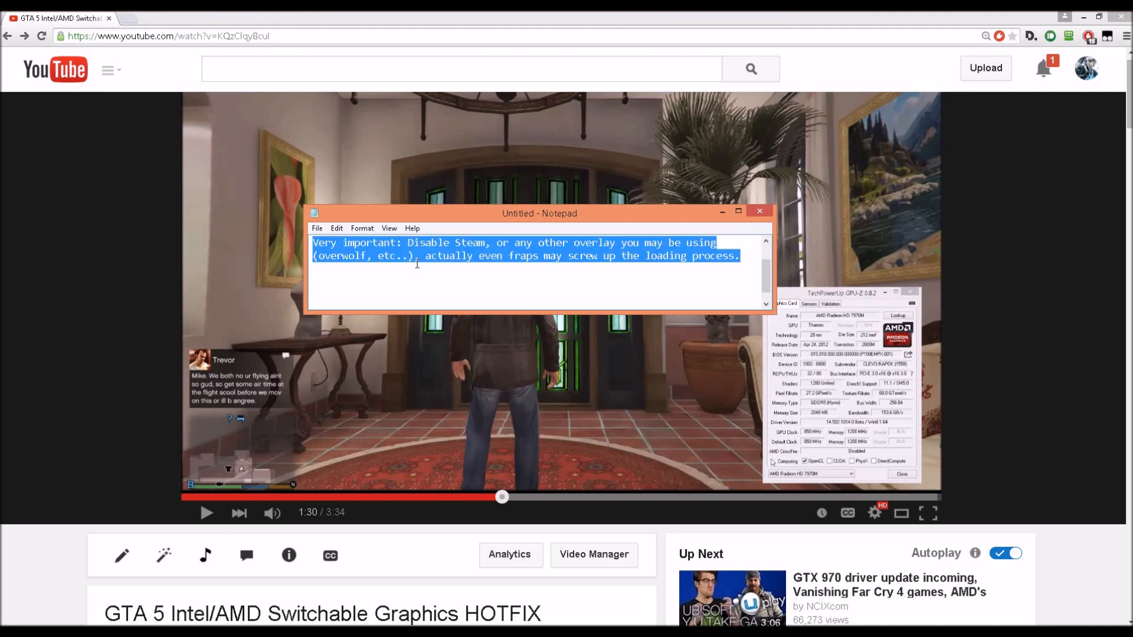
click(413, 268)
text(Run the Hotfix as Administrator!)
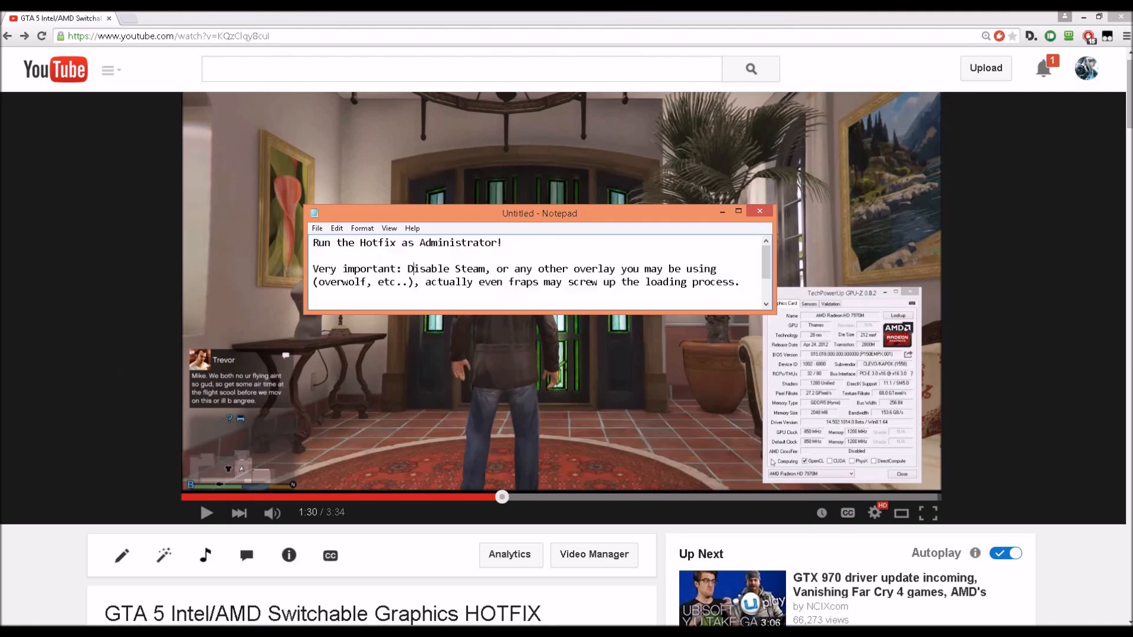
key(alt+Tab)
- Run GTA5Hotfix_x64.exe as administrator from its context menu
click(492, 270)
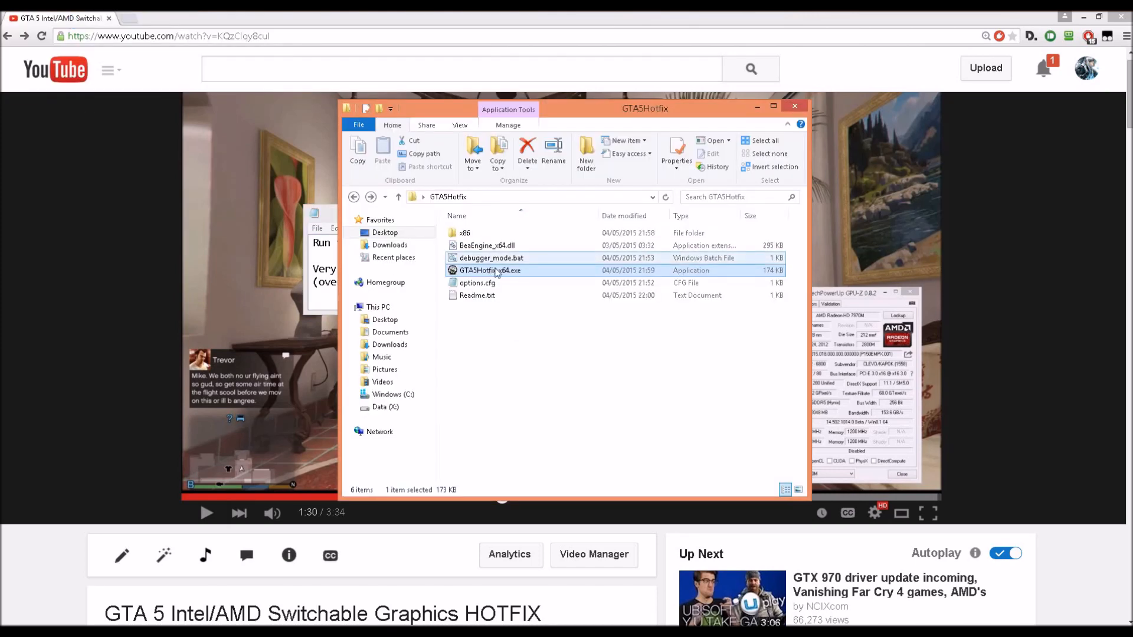
right_click(499, 272)
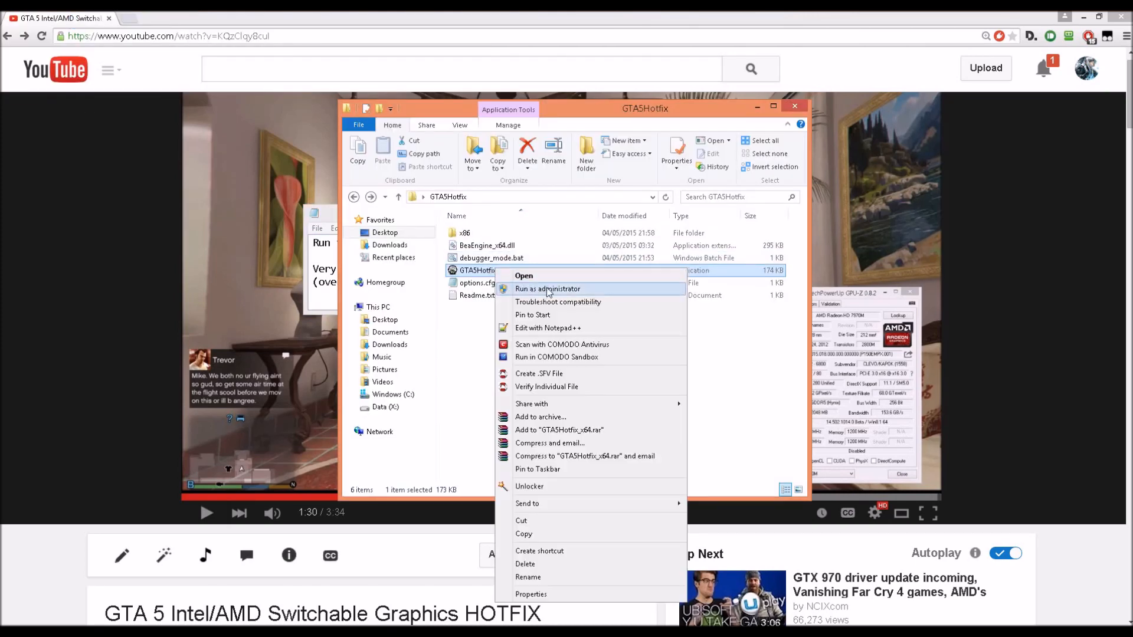
click(758, 107)
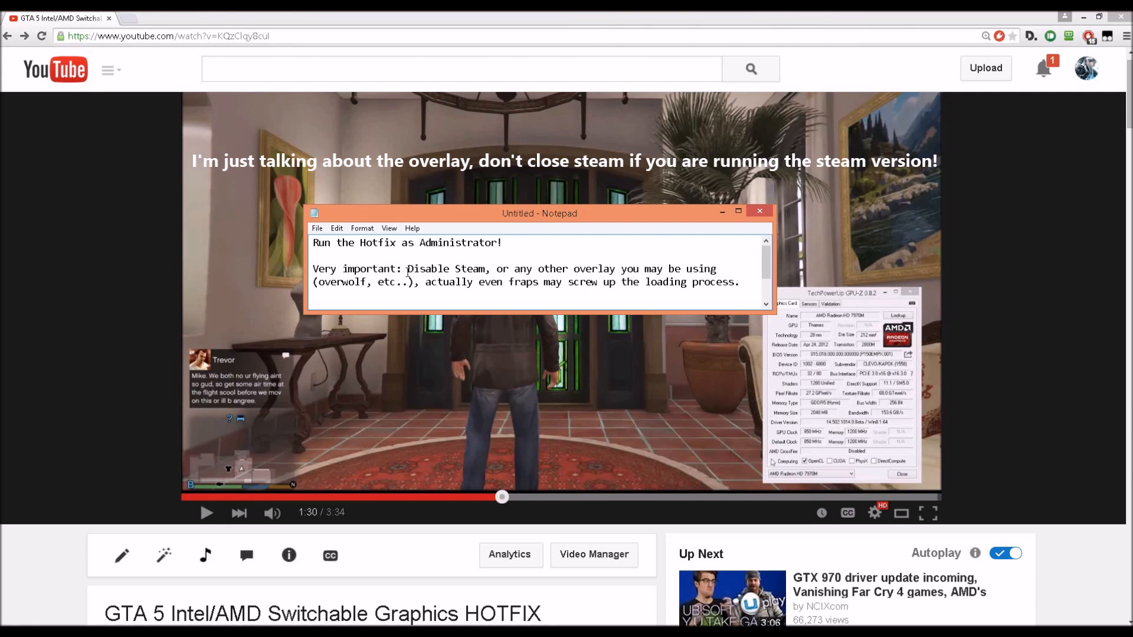
- Minimize the notes and highlight the TFIF_0005_ADB_A code and FATAL EXCEPTION lines
click(723, 211)
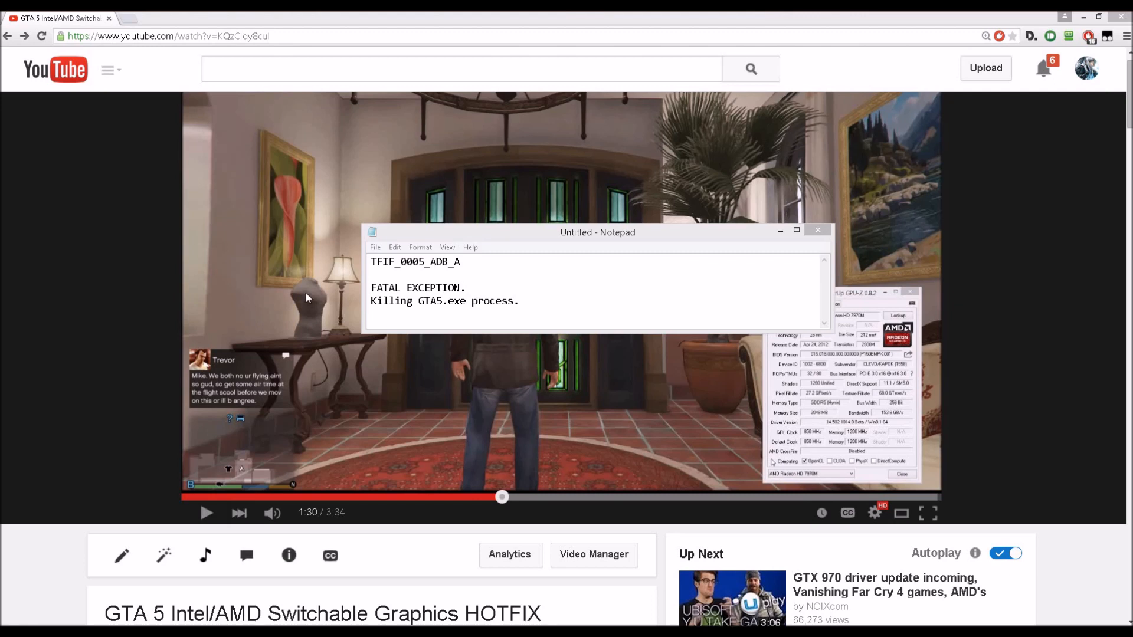
double_click(454, 262)
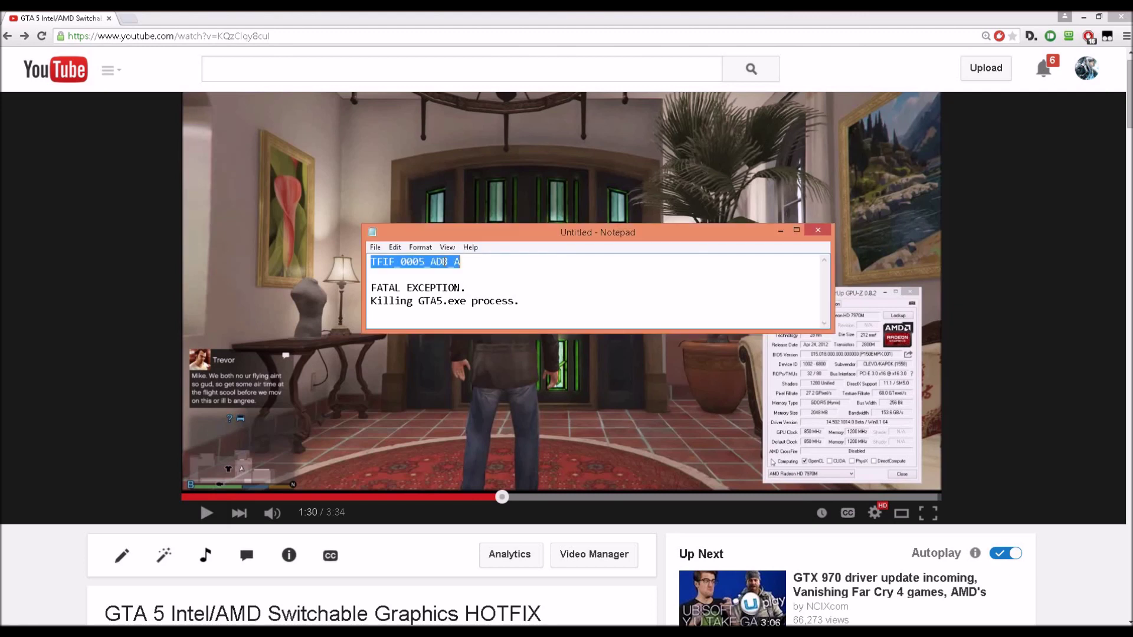
click(454, 264)
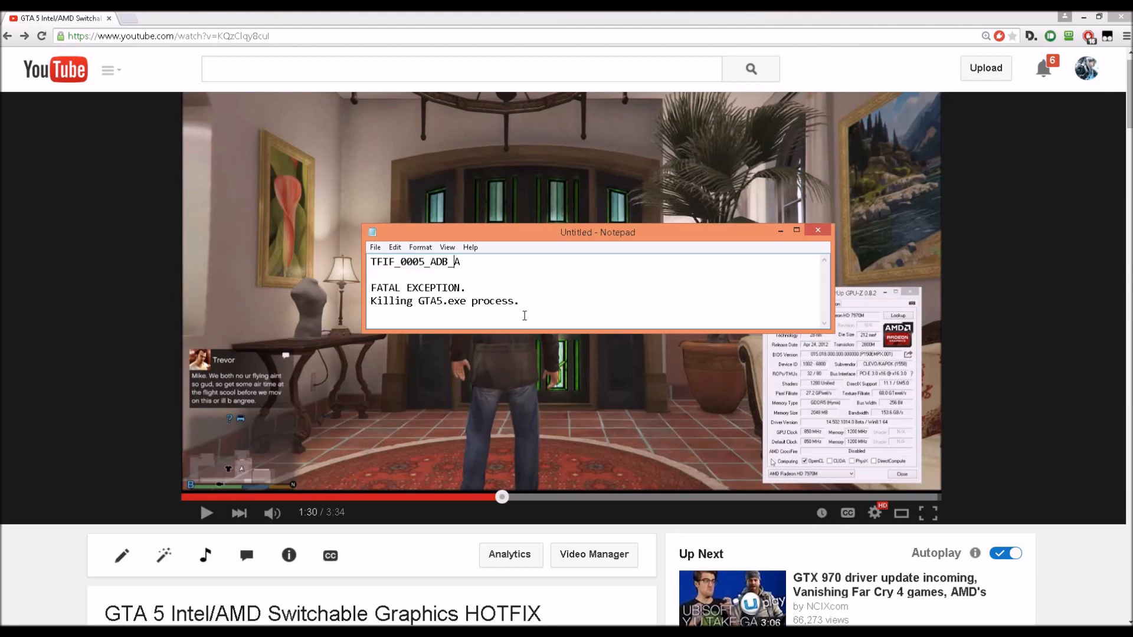
drag(520, 301, 343, 290)
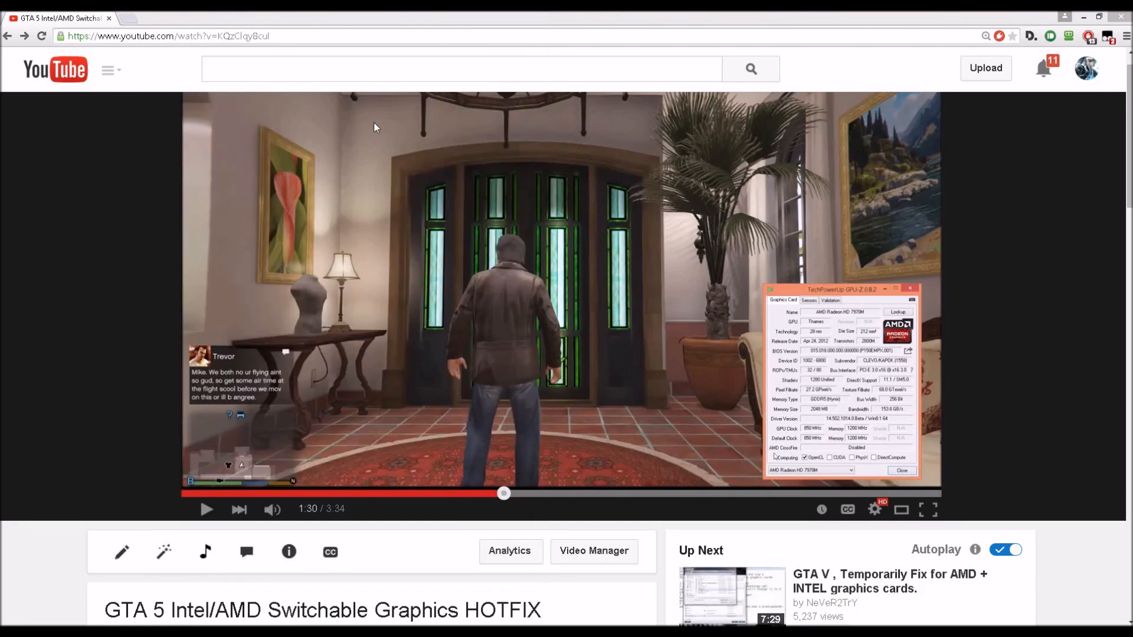
- Restore the Chrome window to reveal the GTA V crash dialog and 0xc000007b note
double_click(387, 26)
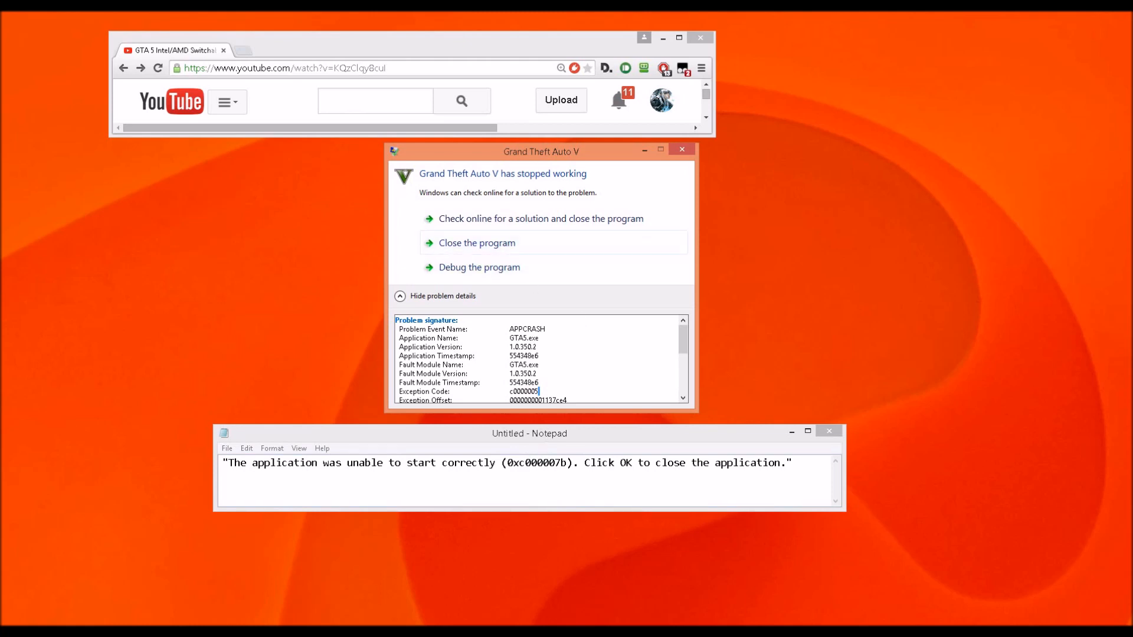
- Minimize the browser and copy the hex code C000007B from the Notepad message
click(663, 38)
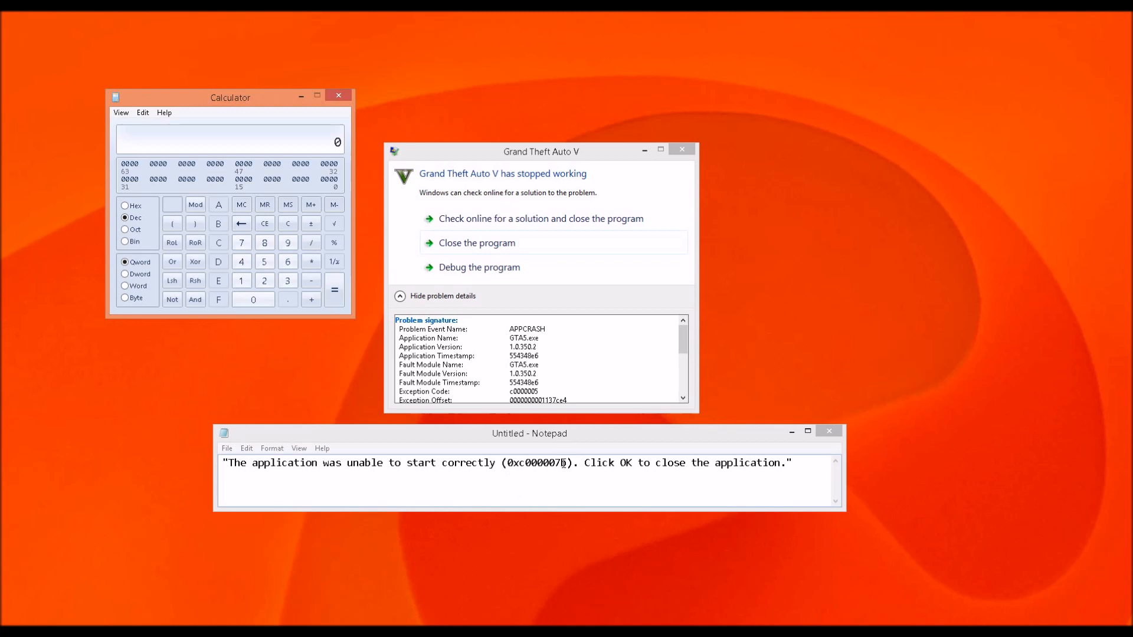
drag(567, 465, 519, 469)
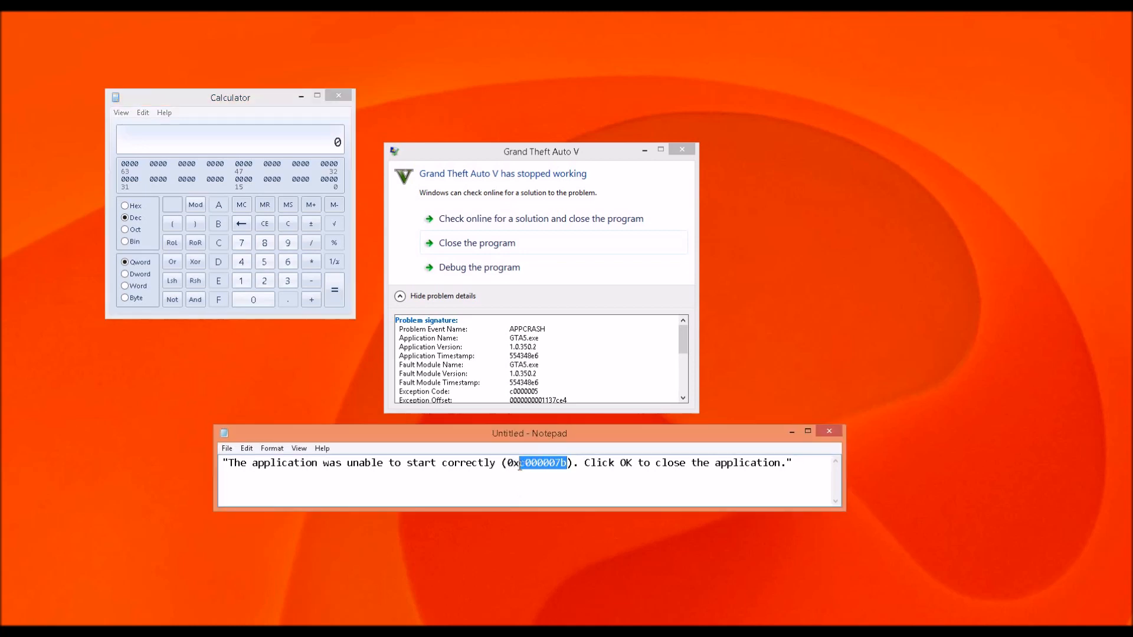
right_click(547, 469)
click(571, 340)
click(173, 206)
click(121, 113)
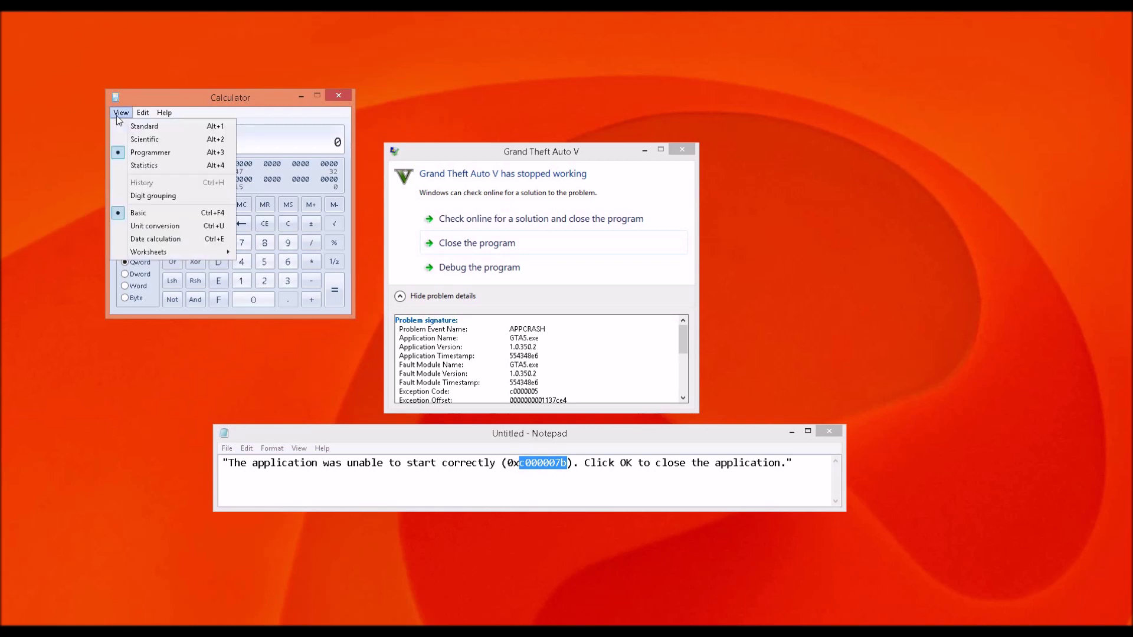
click(168, 156)
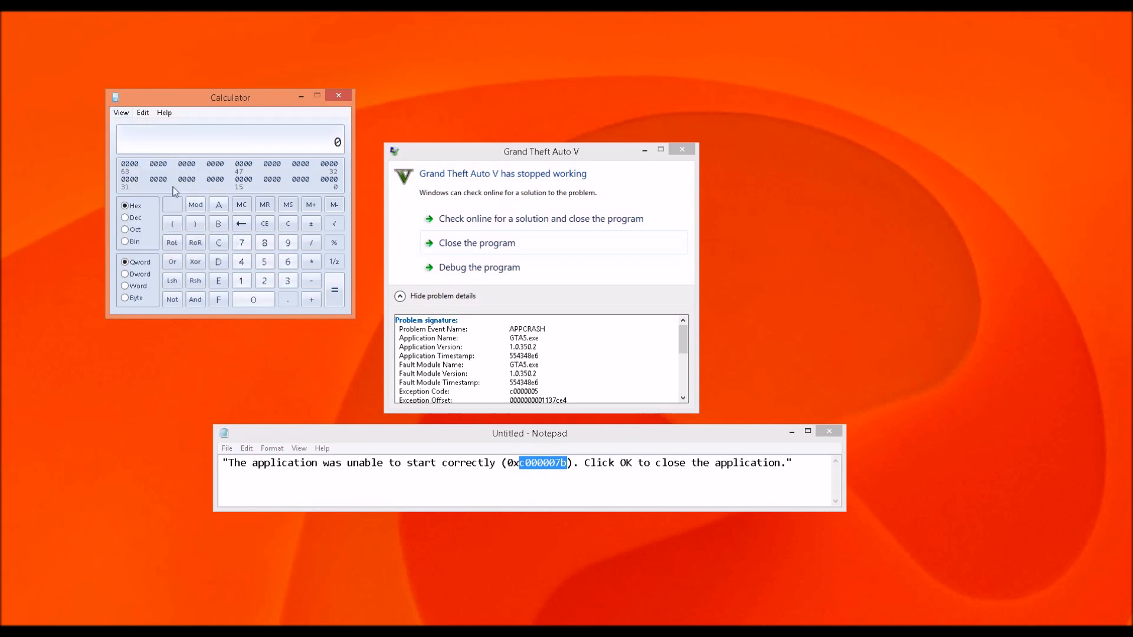
right_click(223, 152)
click(270, 168)
click(127, 218)
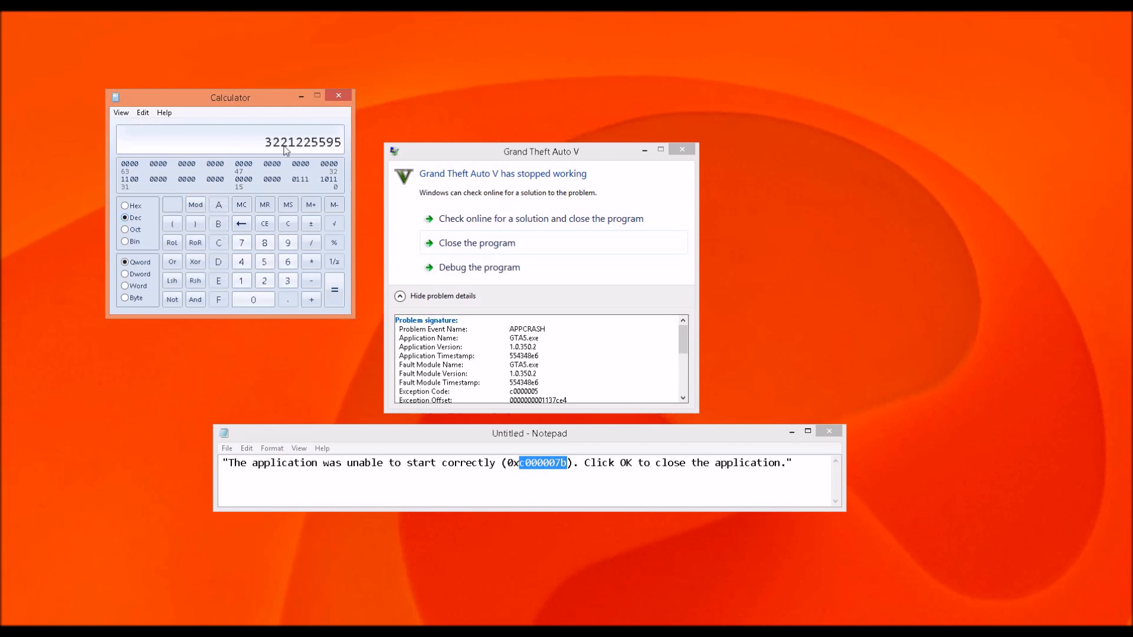
right_click(304, 149)
click(319, 156)
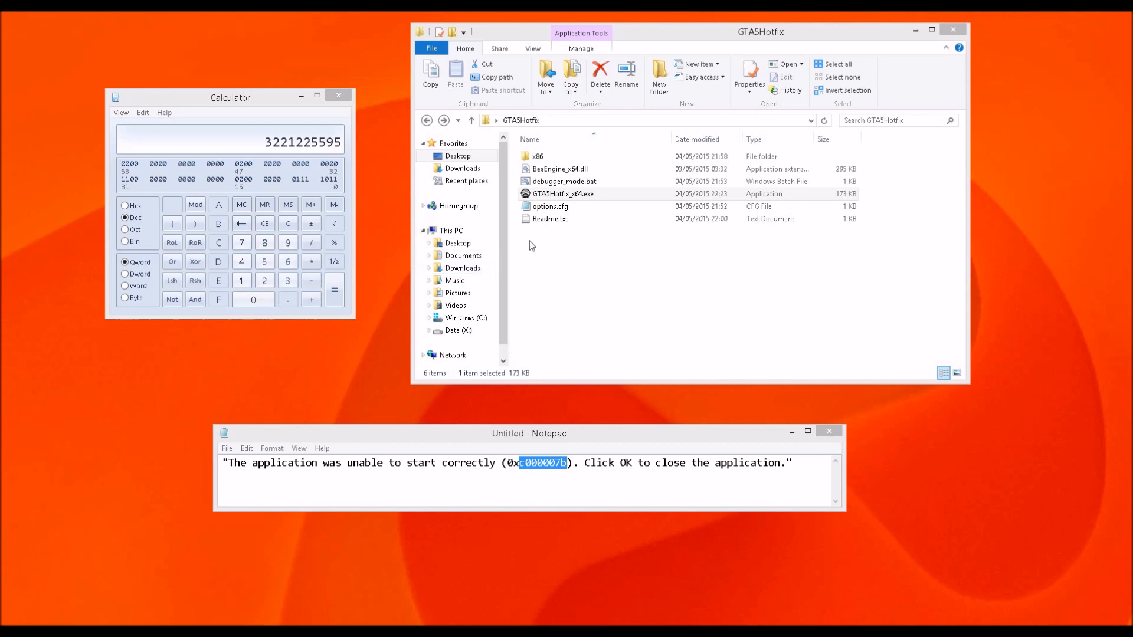
- Open options.cfg in Notepad and copy the decimal result from Calculator again
click(549, 206)
double_click(548, 207)
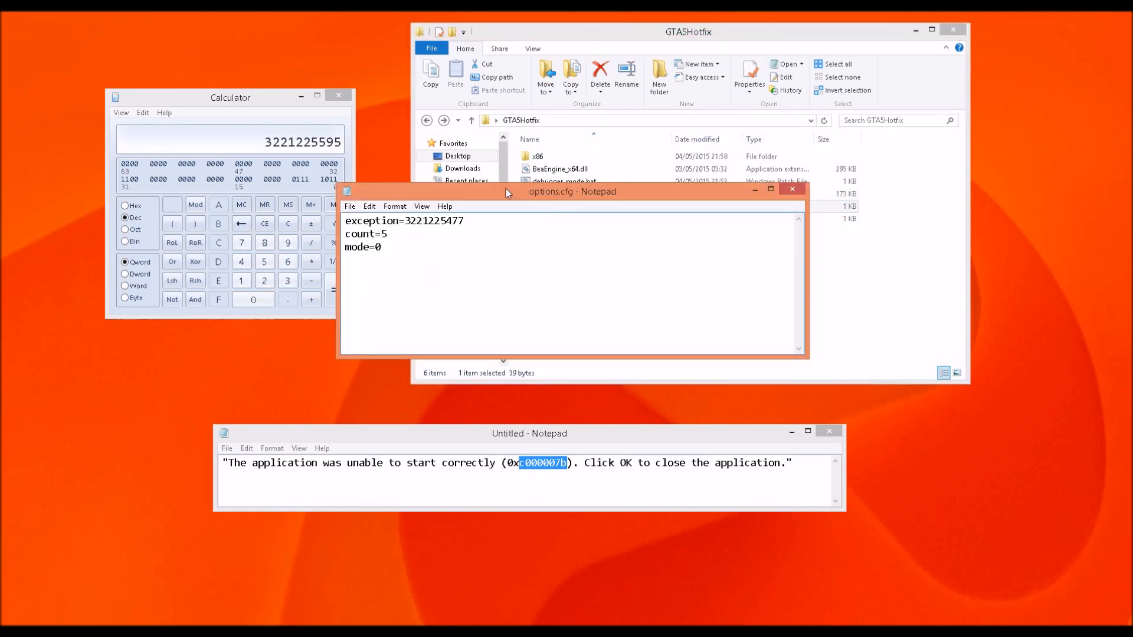
drag(506, 192, 558, 241)
right_click(298, 147)
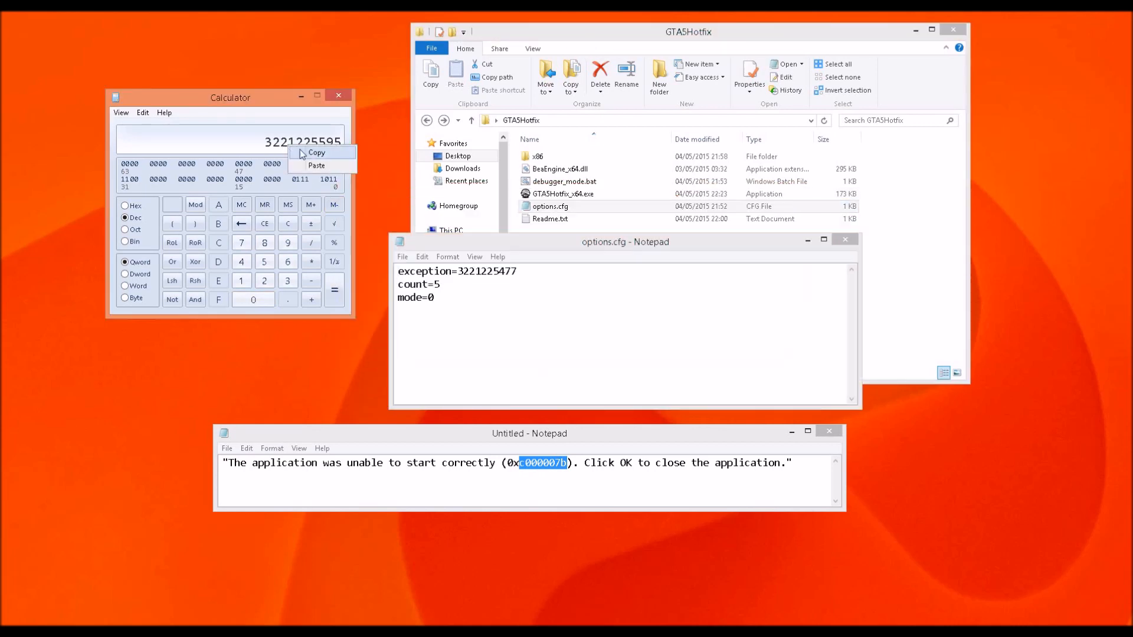
click(316, 154)
double_click(487, 271)
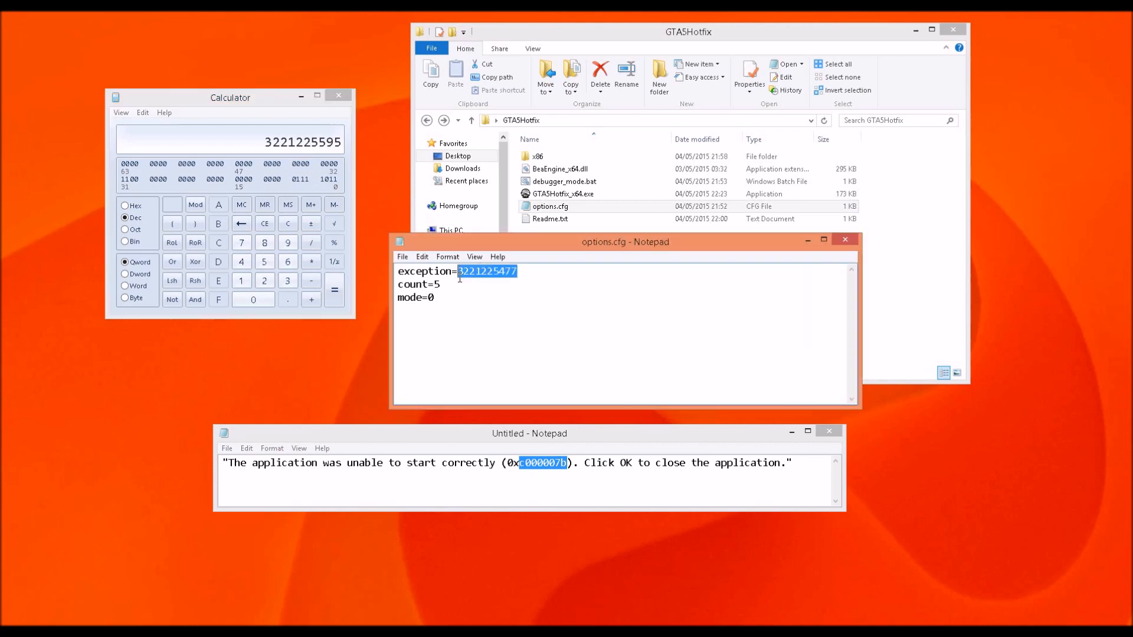
right_click(485, 272)
click(522, 318)
key(ctrl+z)
key(ctrl+z)
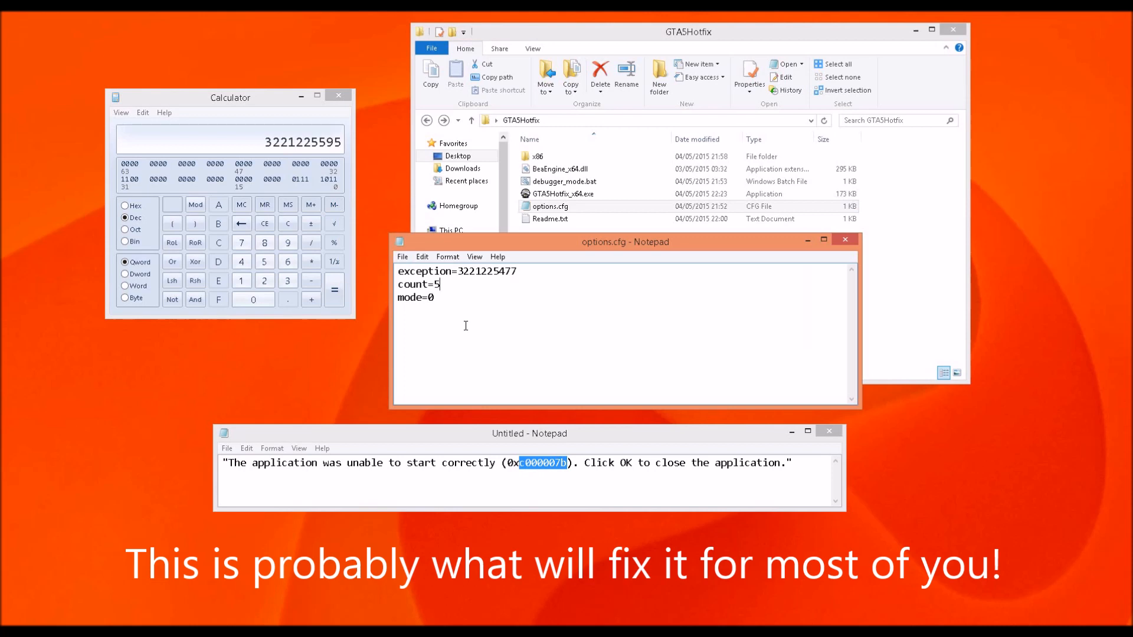
click(430, 298)
- Replace the mode value 0 with 1 in options.cfg
key(Delete)
text(1)
key(Up)
key(Up)
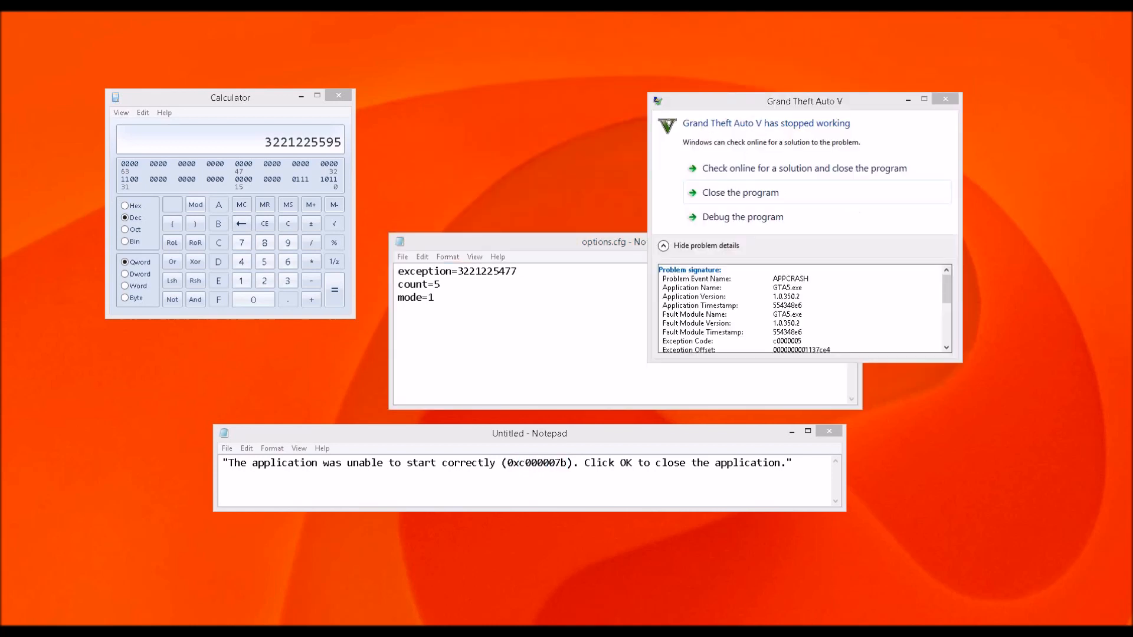
- Minimize Calculator, close the GTA V crash dialog and maximize the YouTube window
click(302, 97)
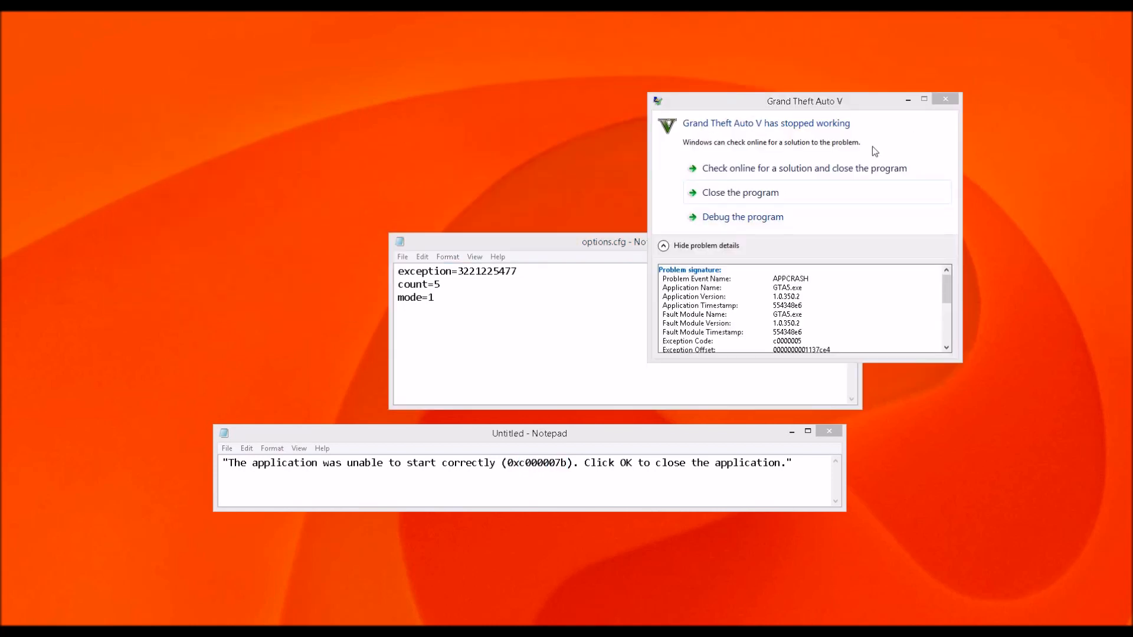
click(796, 192)
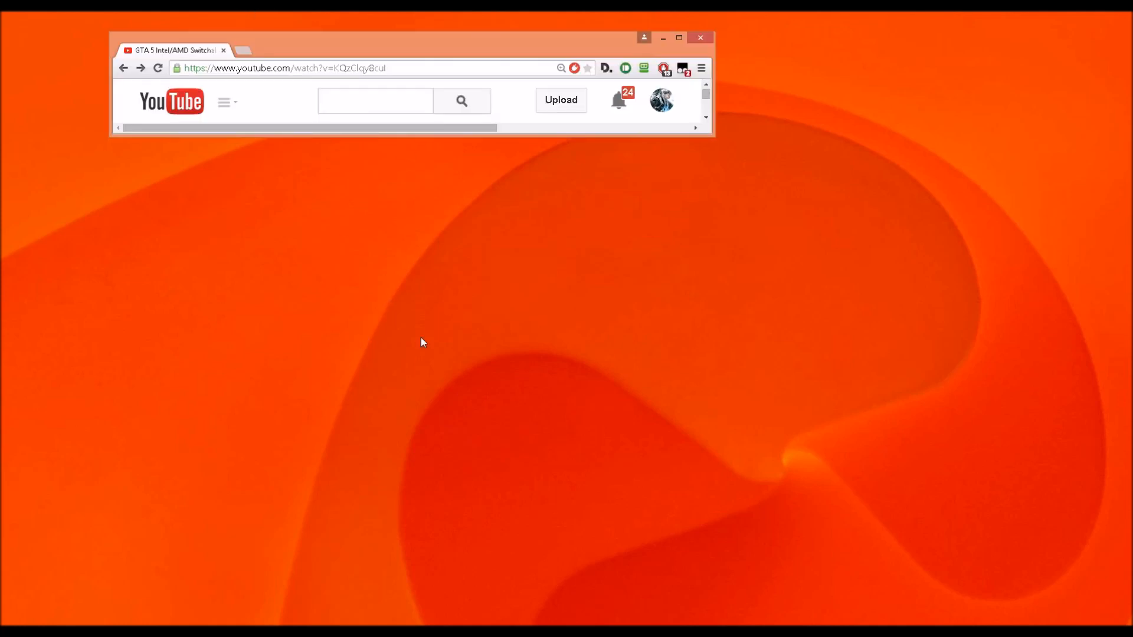
double_click(566, 41)
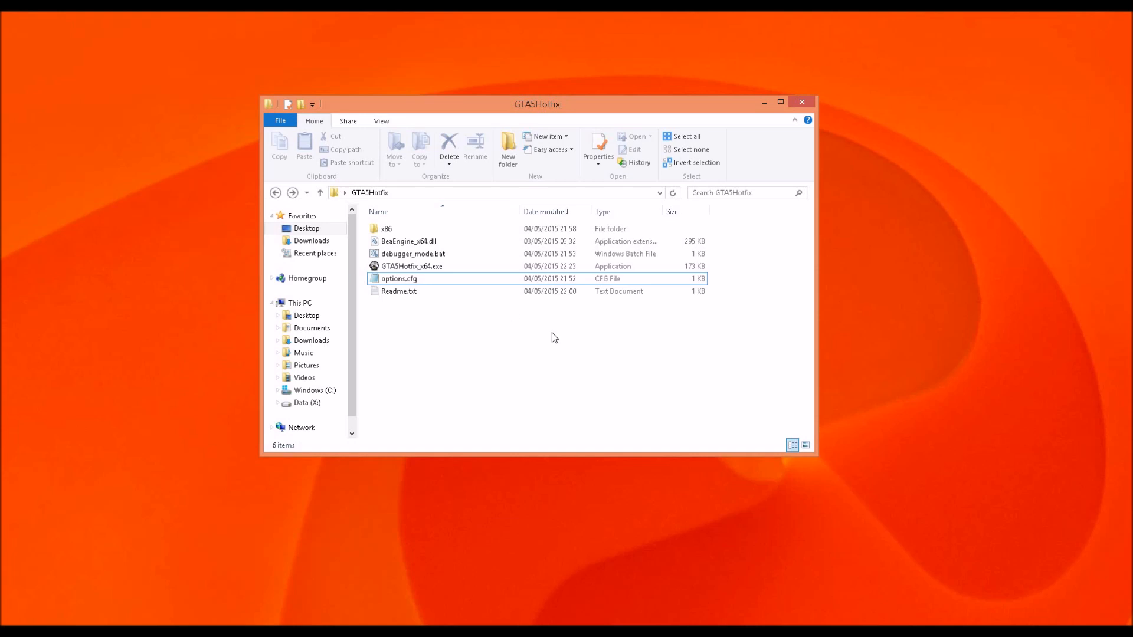
click(390, 279)
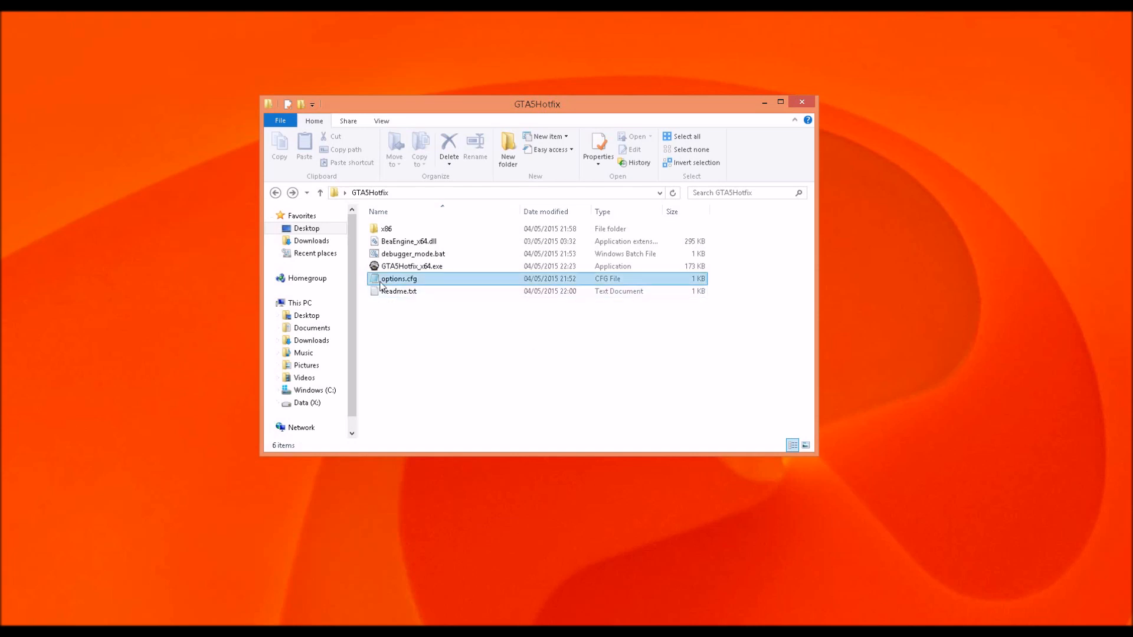
double_click(390, 279)
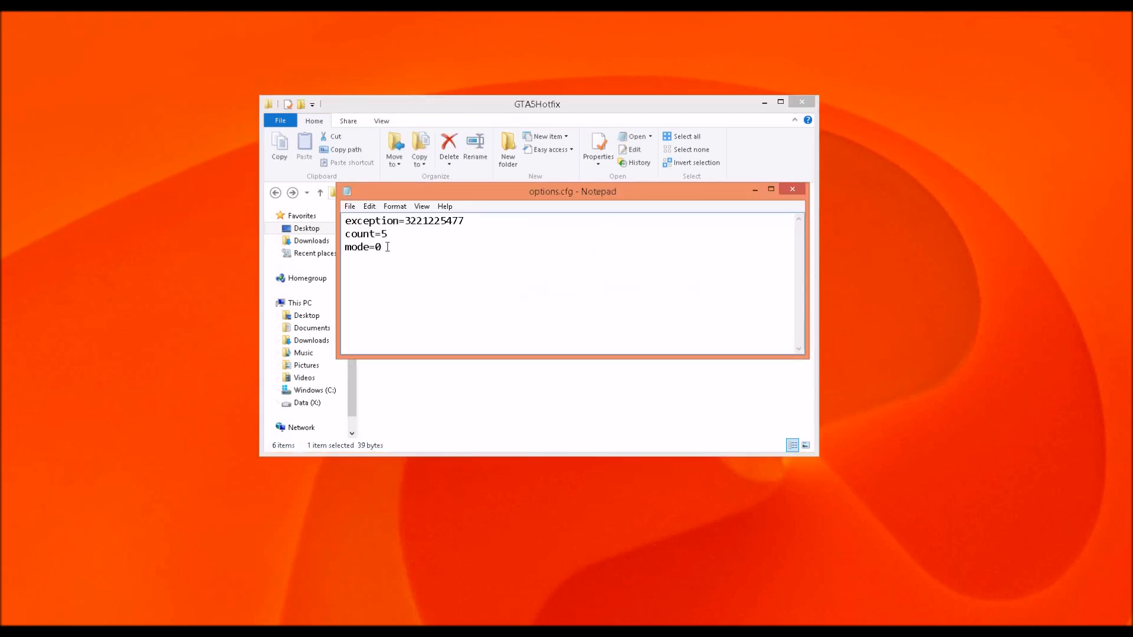
drag(387, 248, 374, 248)
drag(373, 250, 379, 251)
text(0)
click(791, 191)
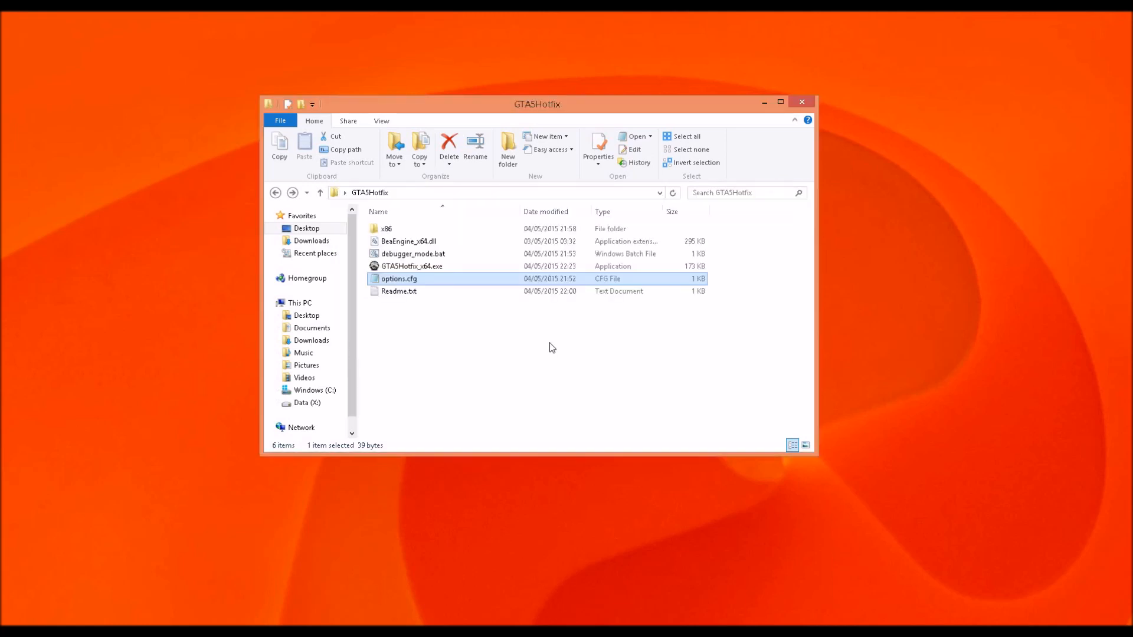
- Run debugger_mode.bat from the GTA5Hotfix folder to launch the game under the debugger
click(484, 302)
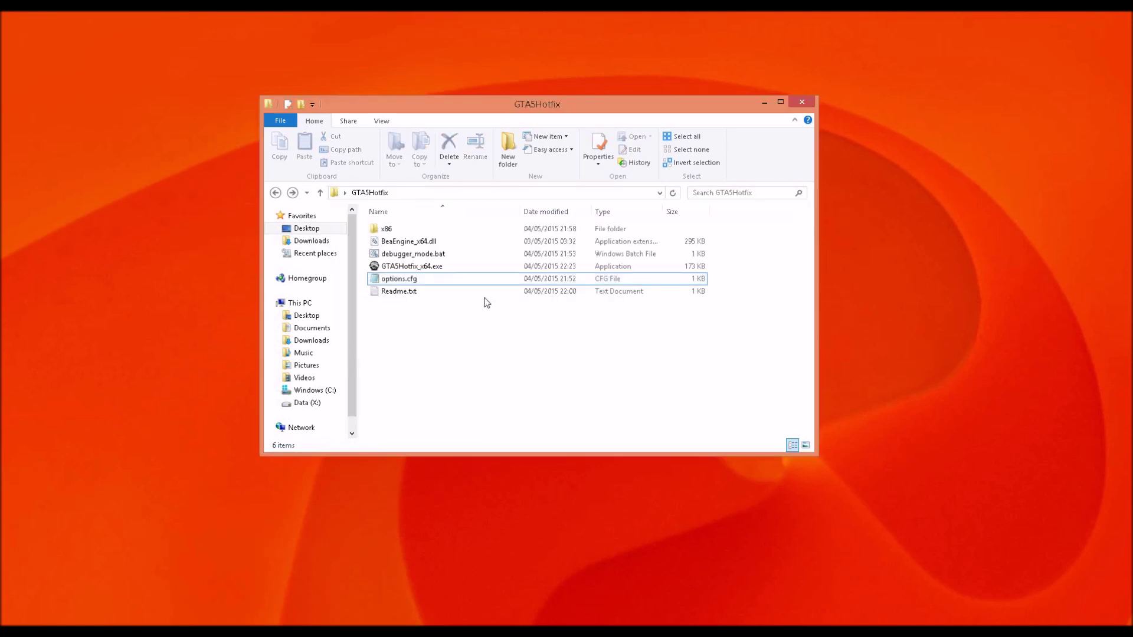
click(419, 254)
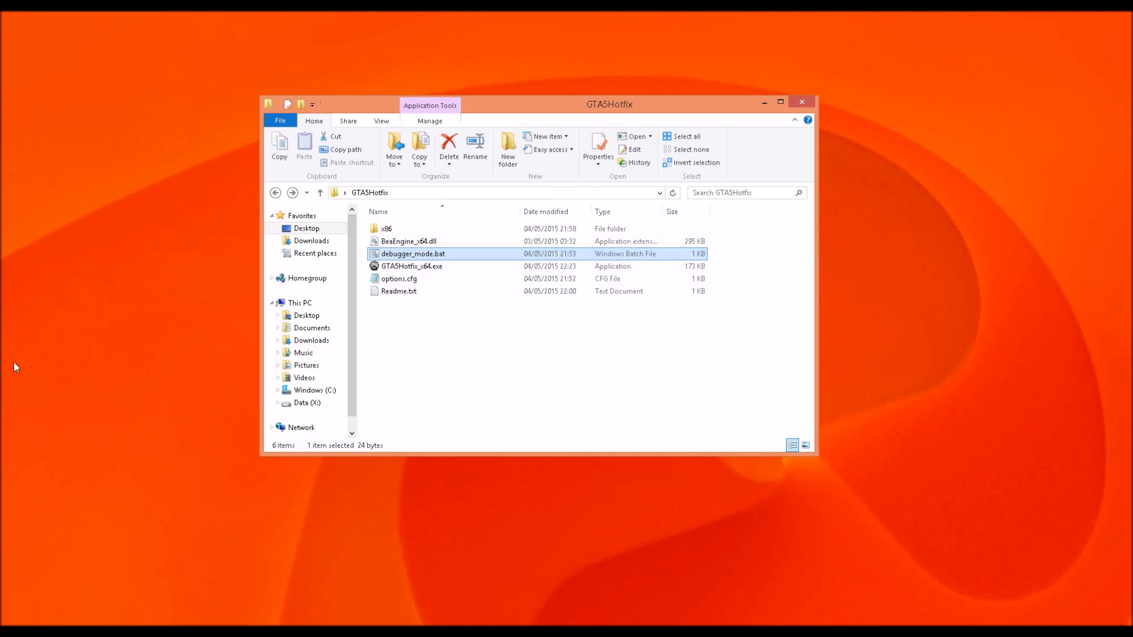
key(Return)
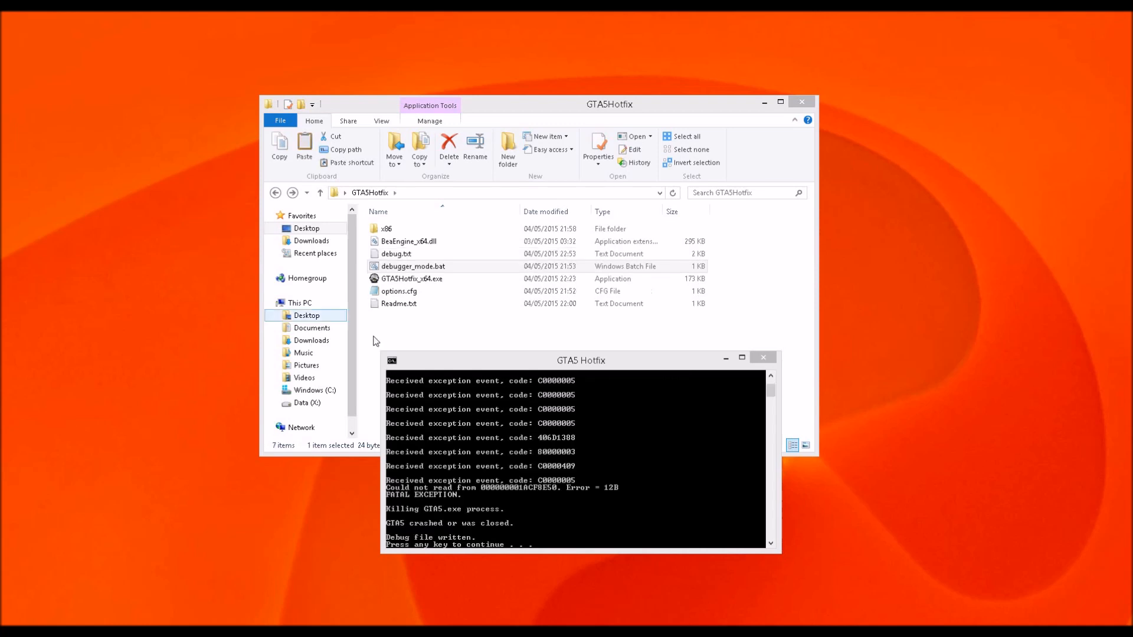
- Stretch the Hotfix console to full height, dismiss it, then open the newly written debug.txt
drag(540, 356, 540, 0)
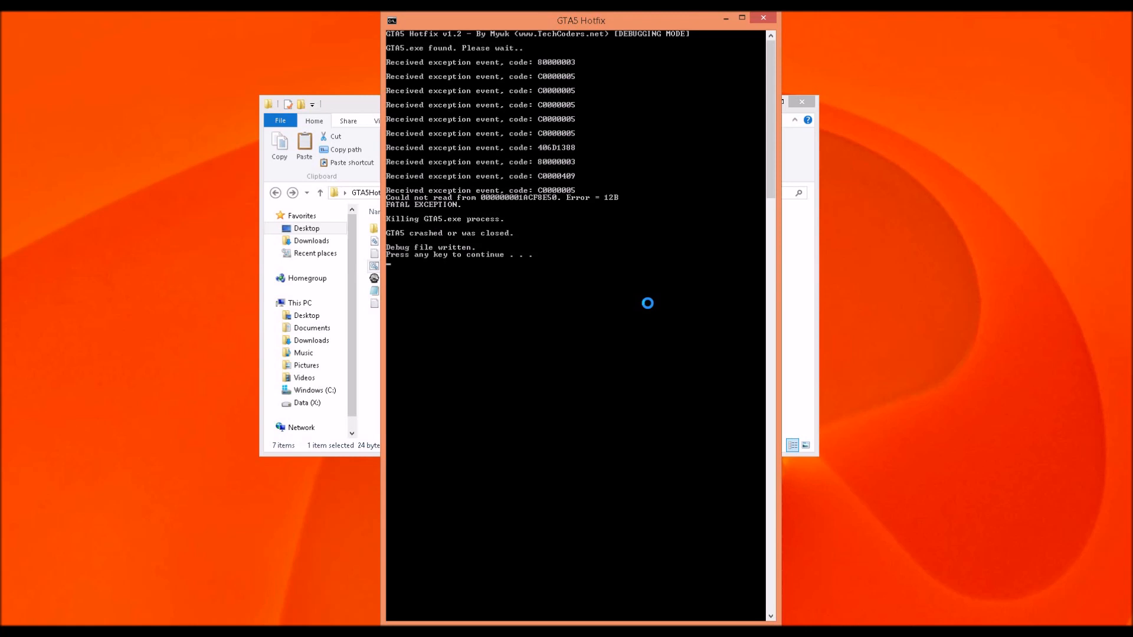
key(Return)
click(395, 254)
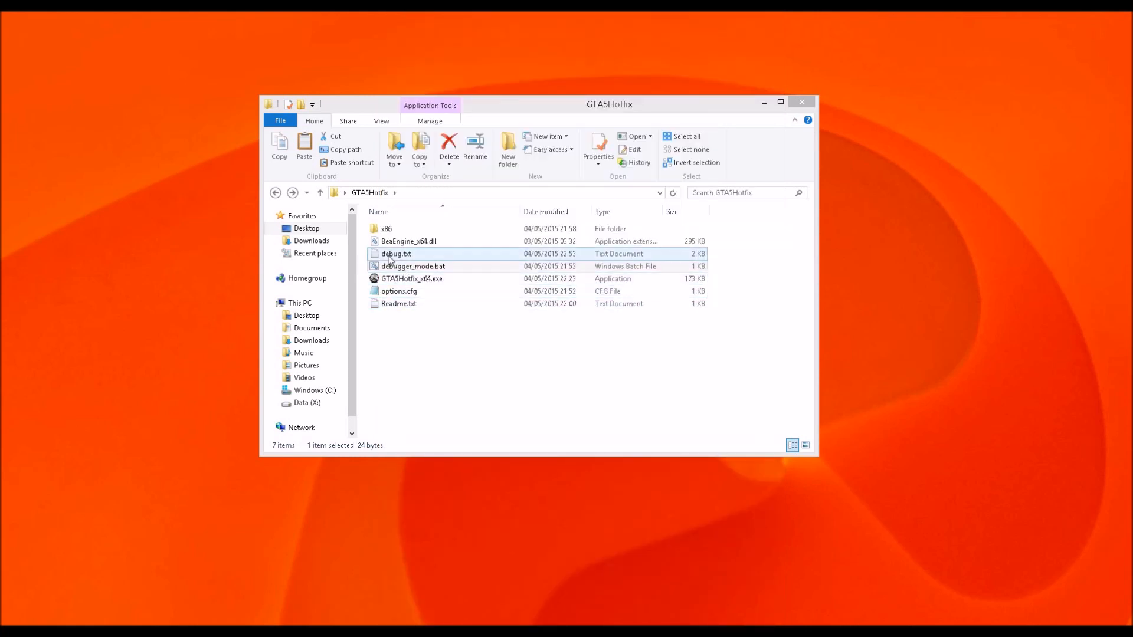
double_click(390, 258)
scroll(542, 308, down, 5)
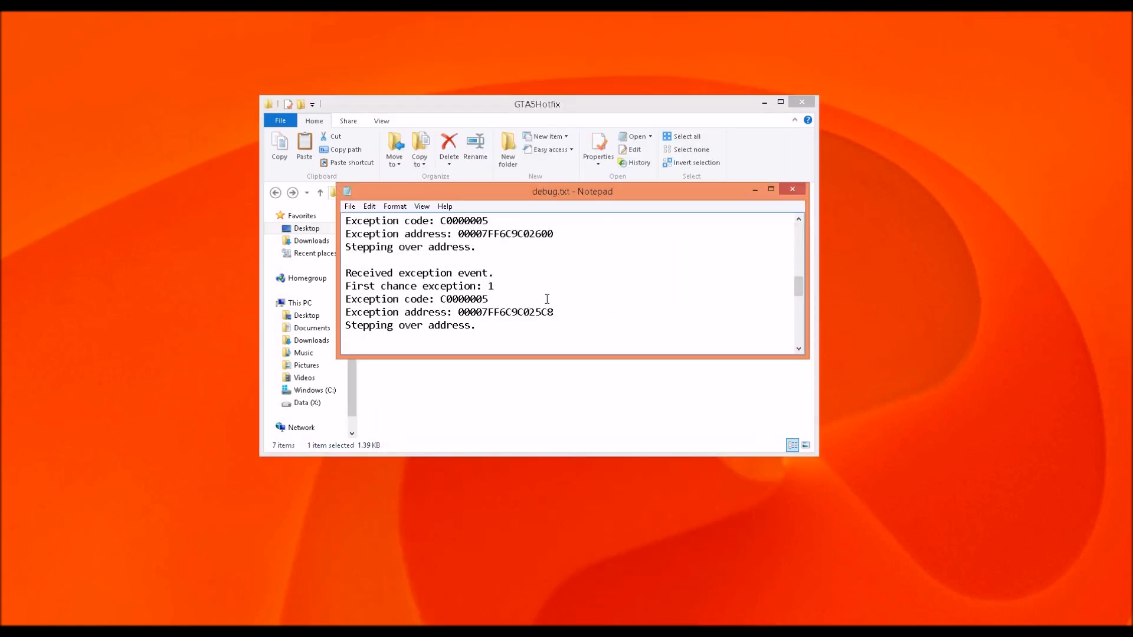
scroll(540, 310, down, 3)
scroll(536, 314, up, 6)
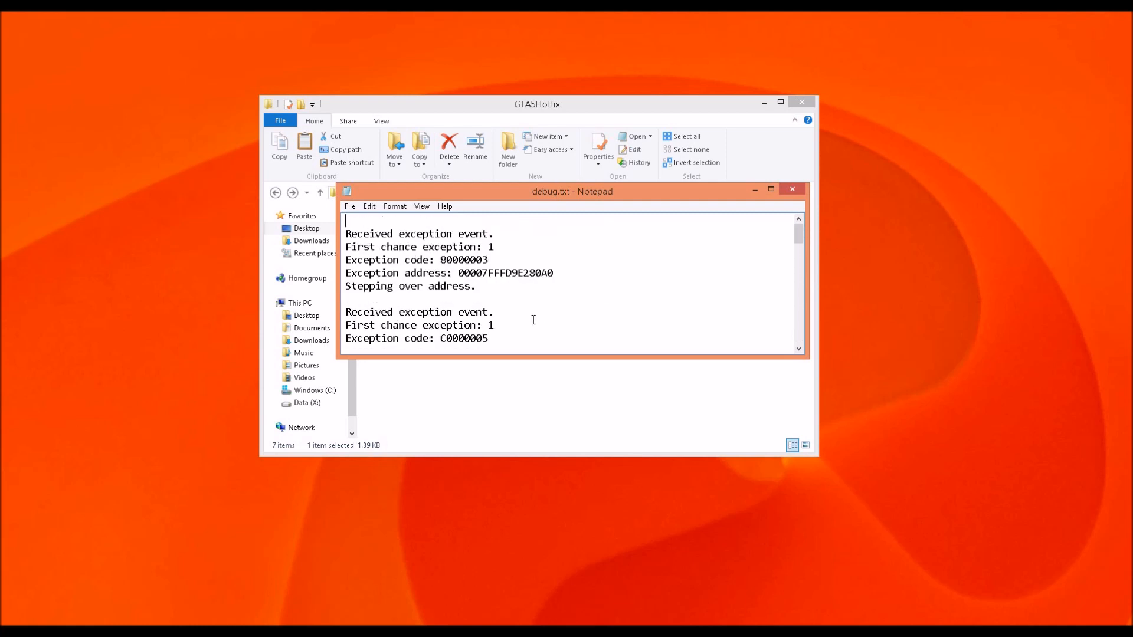
- Reposition the debug.txt window and review all exception entries down to address 000000001ACF8E50
drag(564, 192, 603, 361)
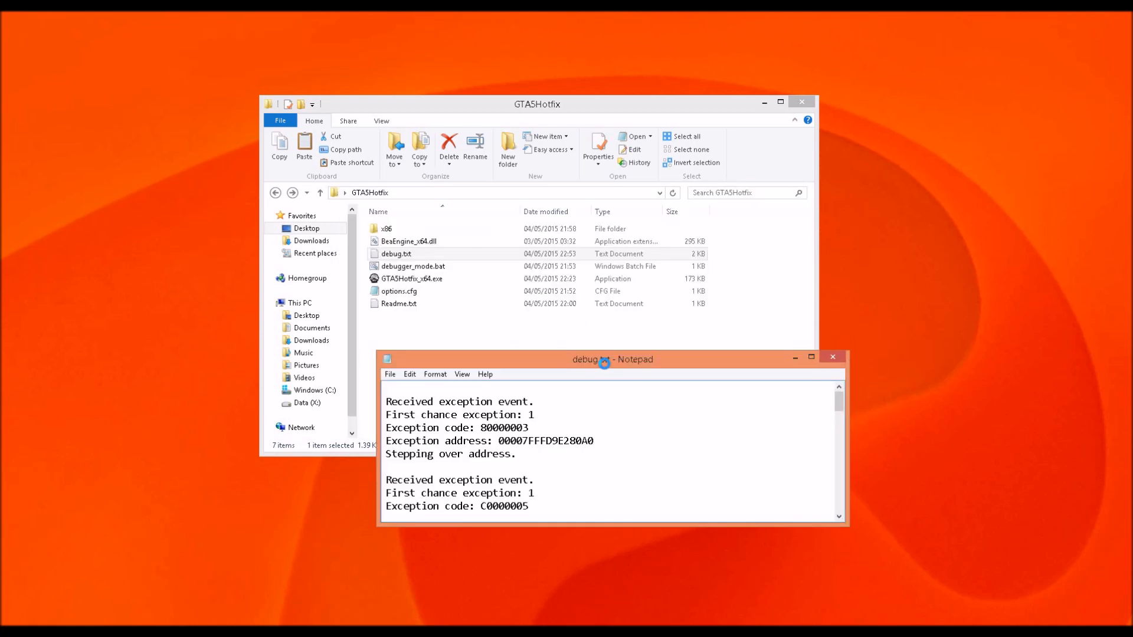
scroll(582, 454, down, 5)
scroll(581, 454, down, 5)
scroll(581, 455, down, 3)
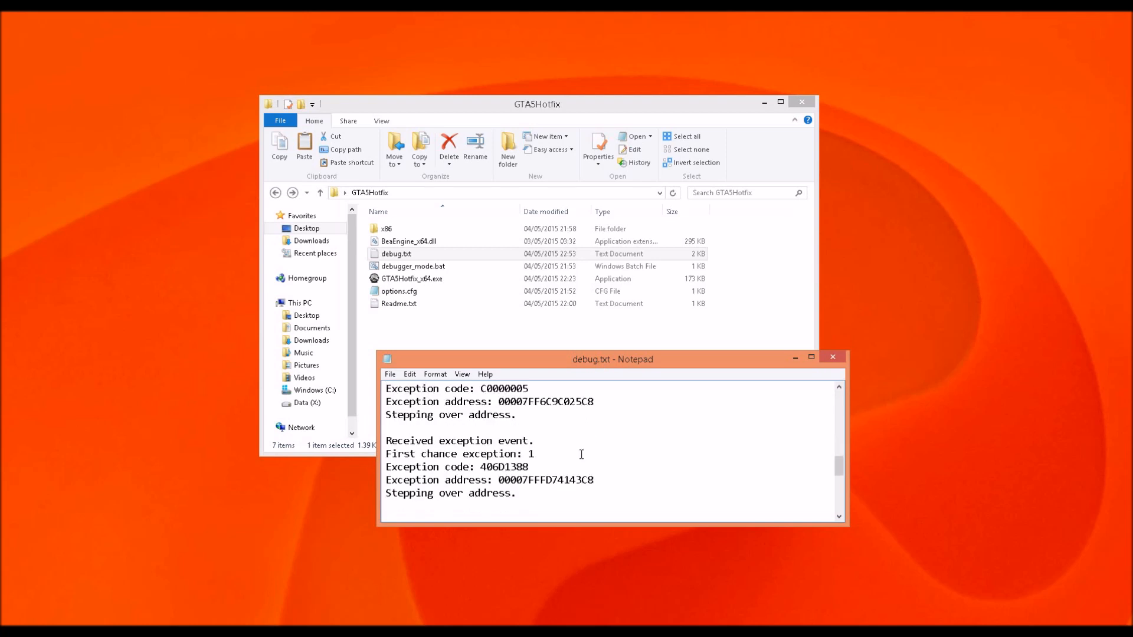
scroll(580, 453, down, 3)
scroll(581, 454, down, 3)
key(ctrl+a)
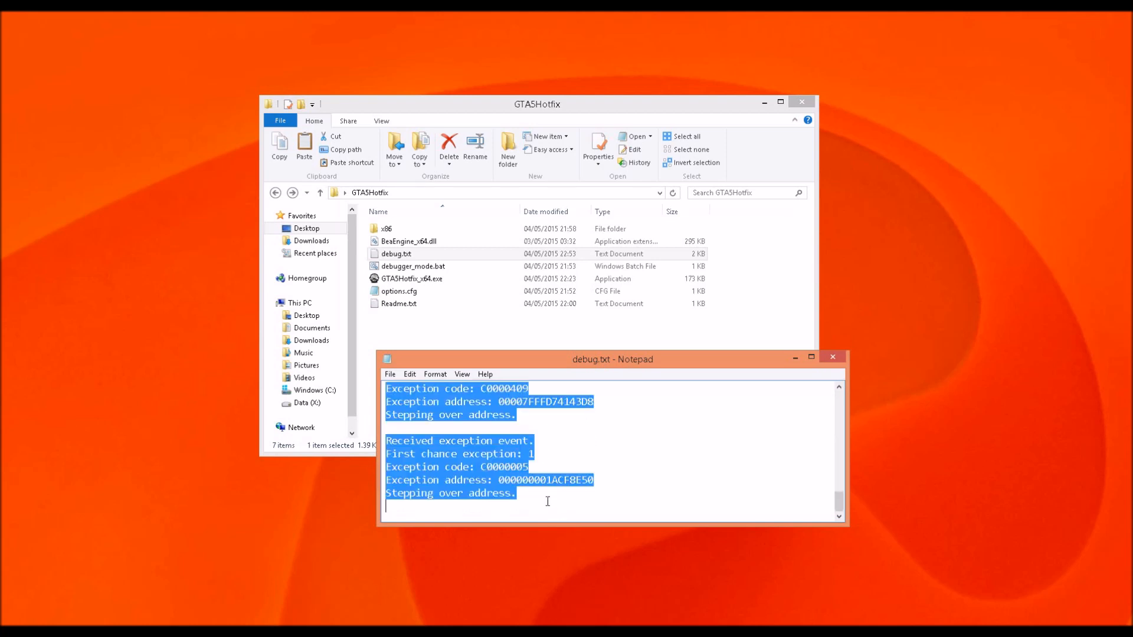
click(561, 514)
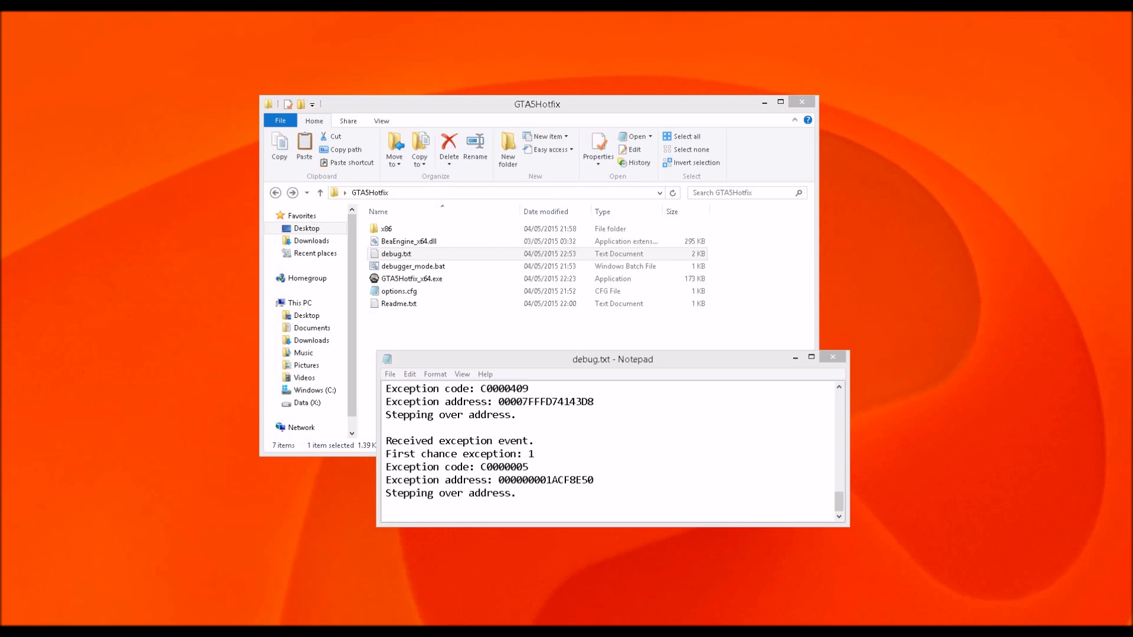